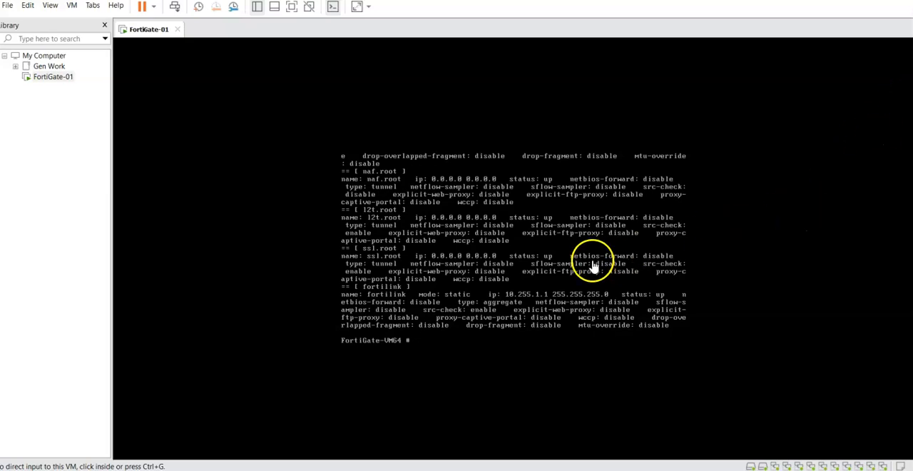
Run "diagnose ip address list" in the FortiGate-01 console to look up the interface addresses, and release the console focus.
{"action": "left_click", "coordinate": [519, 236]}
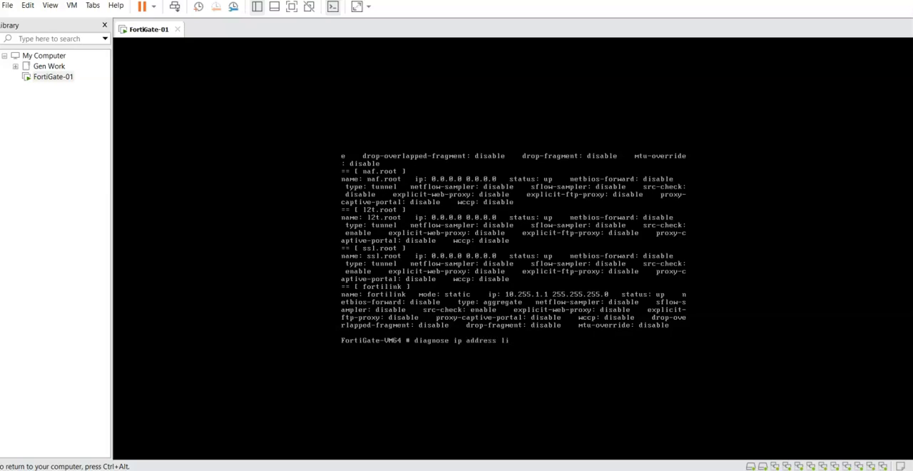
{"action": "type", "text": "st"}
{"action": "key", "text": "Return"}
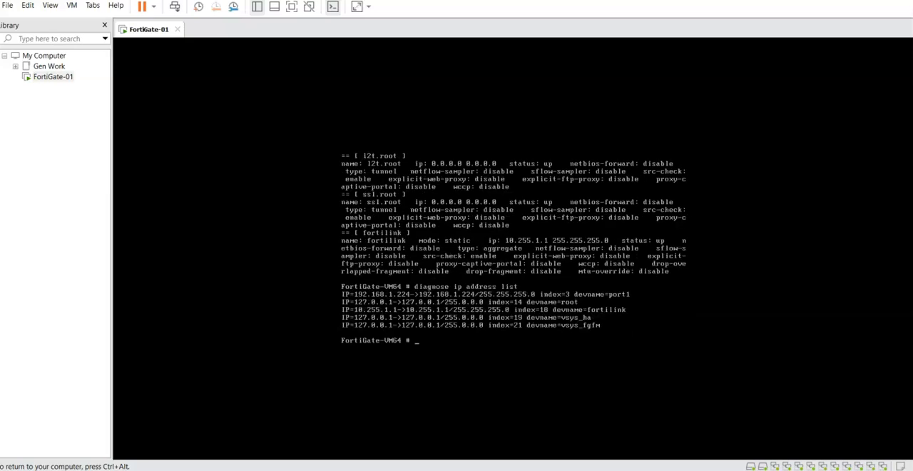
{"action": "key", "text": "ctrl+alt"}
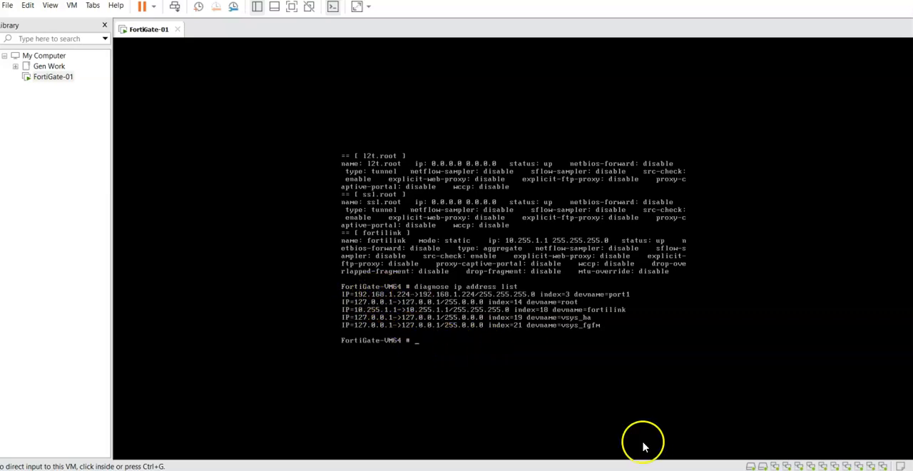
Switch to the Chrome browser and open the FortiGate web interface at 192.168.1.224.
{"action": "mouse_move", "coordinate": [680, 470]}
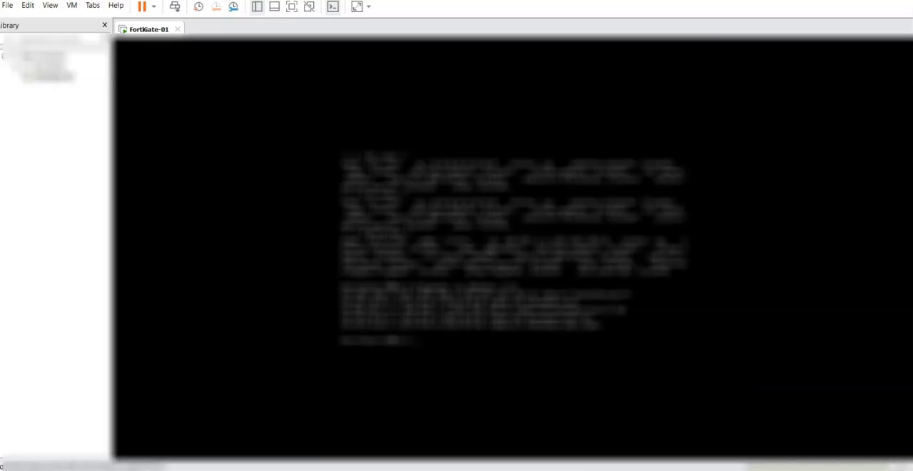
{"action": "left_click_drag", "start_coordinate": [2, 214], "coordinate": [276, 2]}
{"action": "left_click", "coordinate": [172, 21]}
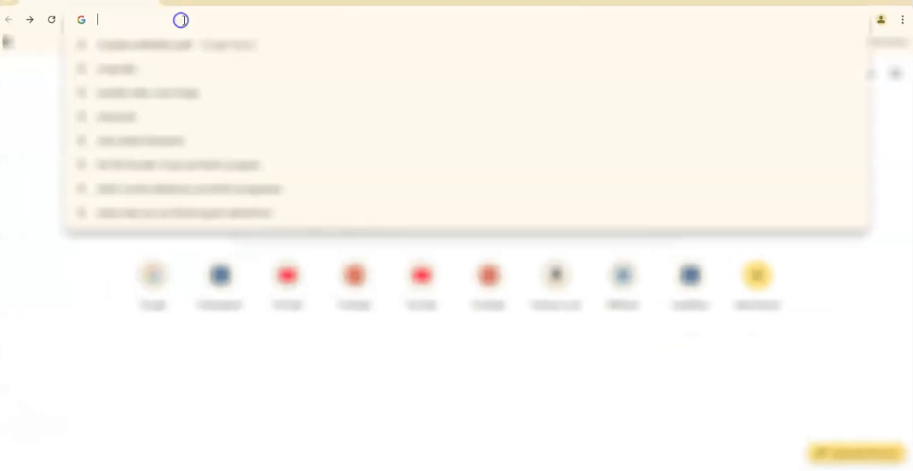
{"action": "type", "text": "http"}
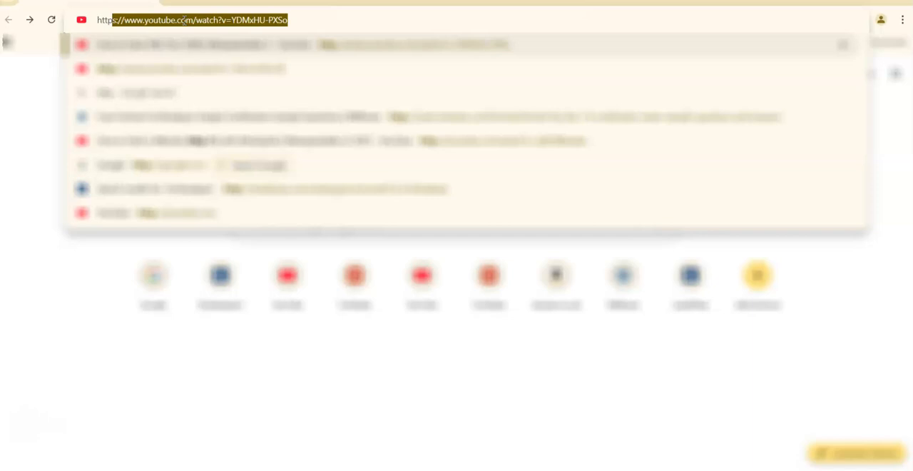
{"action": "key", "text": "BackSpace"}
{"action": "key", "text": "BackSpace"}
{"action": "key", "text": "BackSpace"}
{"action": "key", "text": "BackSpace"}
{"action": "key", "text": "BackSpace"}
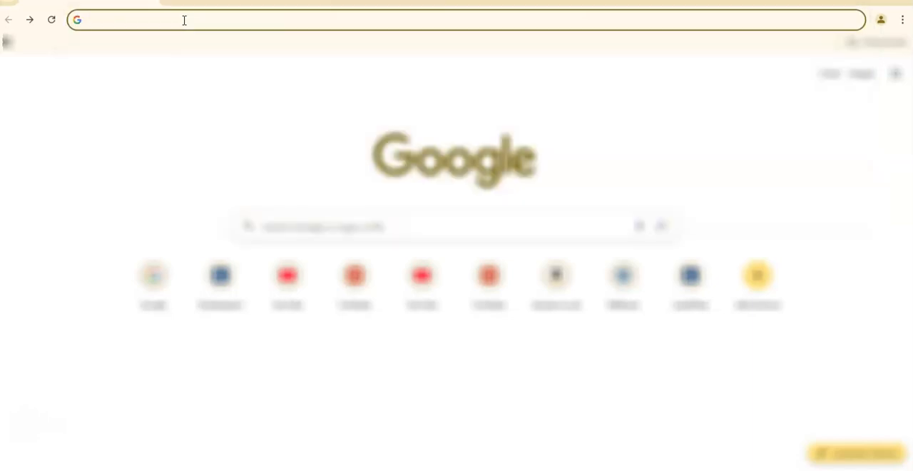
{"action": "type", "text": "192.168."}
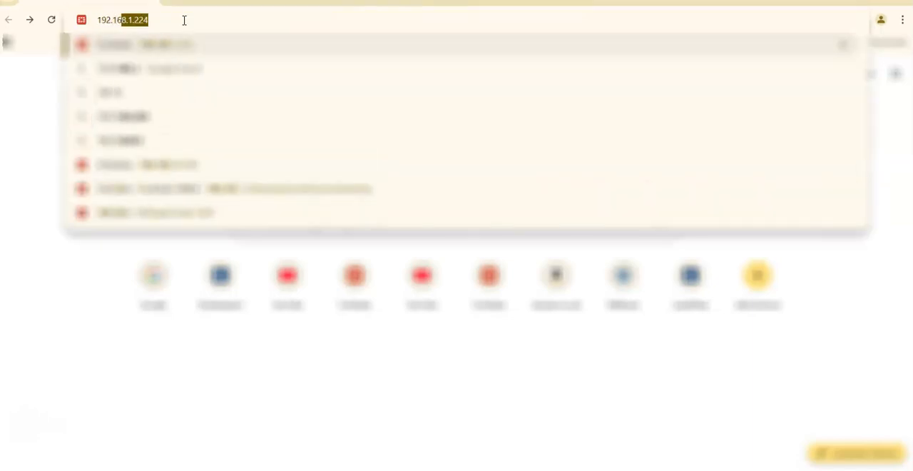
{"action": "type", "text": "1"}
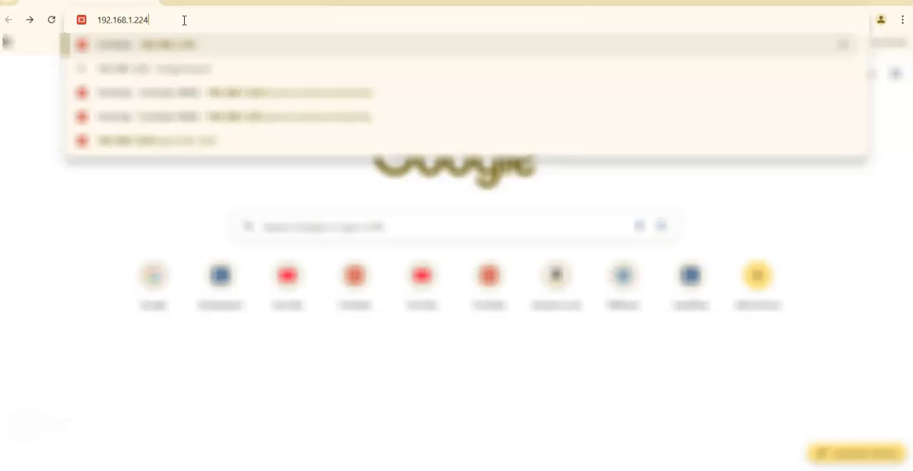
{"action": "type", "text": ".224"}
{"action": "key", "text": "Return"}
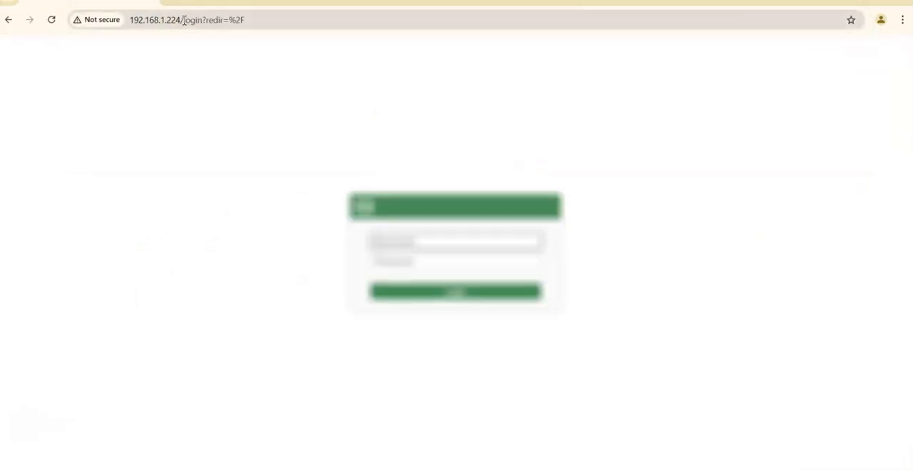
Log in to the FortiGate as admin with the account password and dismiss the browser's offer to save it.
{"action": "left_click", "coordinate": [446, 239]}
{"action": "type", "text": "admin"}
{"action": "key", "text": "Tab"}
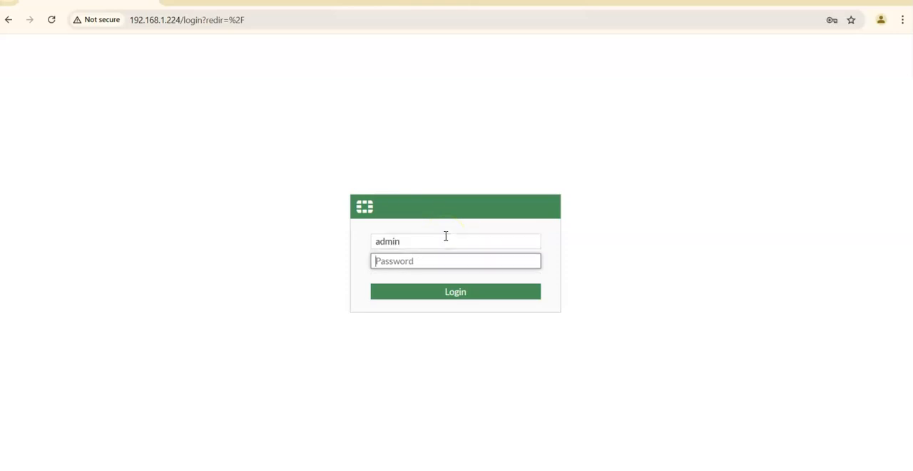
{"action": "key", "text": "Return"}
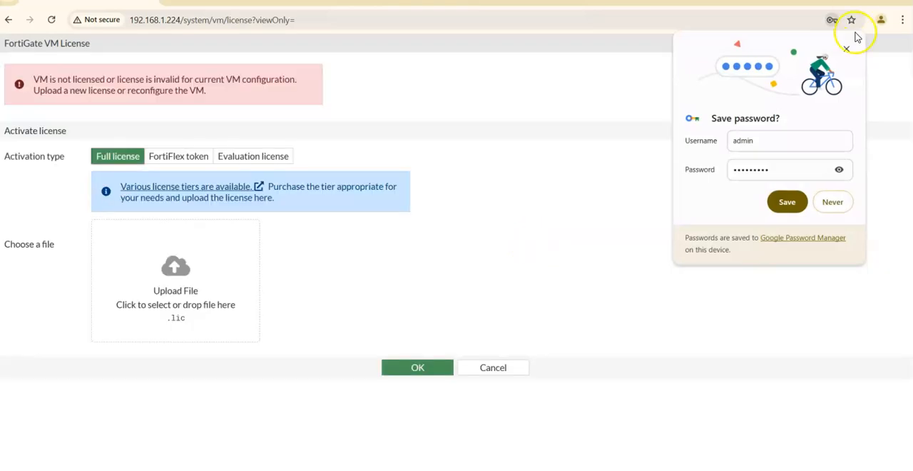
{"action": "left_click", "coordinate": [847, 49]}
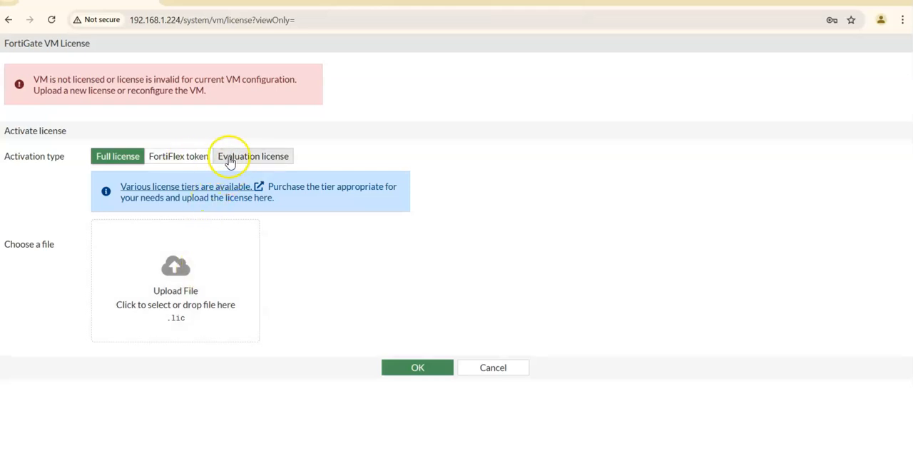
Choose the Evaluation license activation type and enter the FortiCare account's e-mail and password.
{"action": "left_click", "coordinate": [275, 160]}
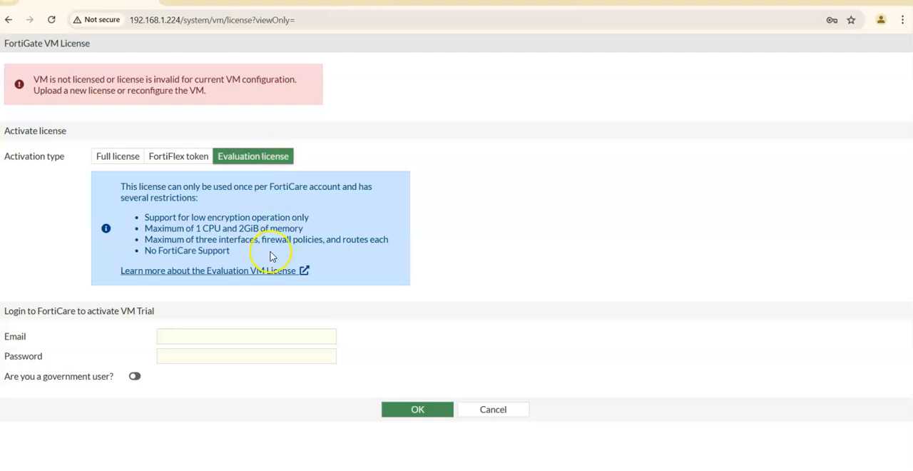
{"action": "left_click", "coordinate": [184, 338]}
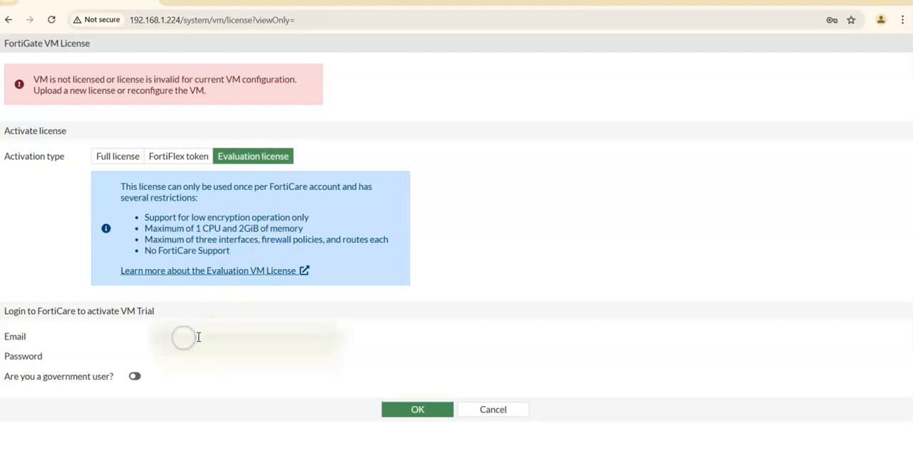
{"action": "key", "text": "BackSpace"}
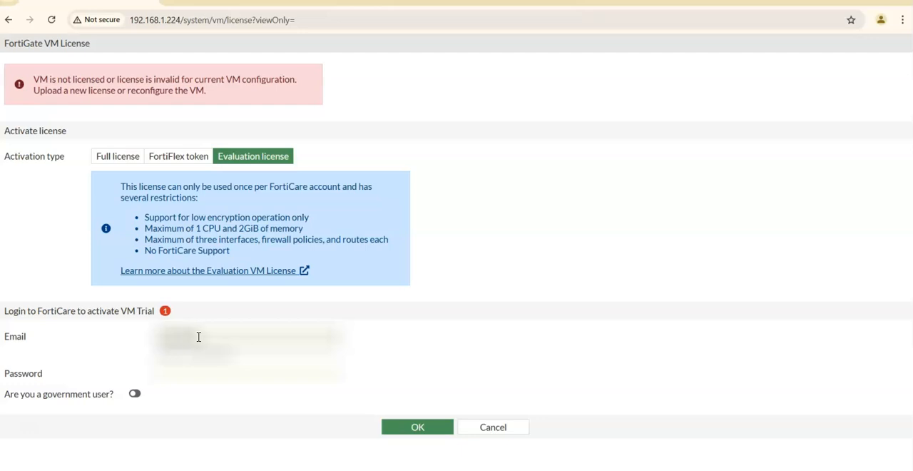
{"action": "type", "text": "m.com"}
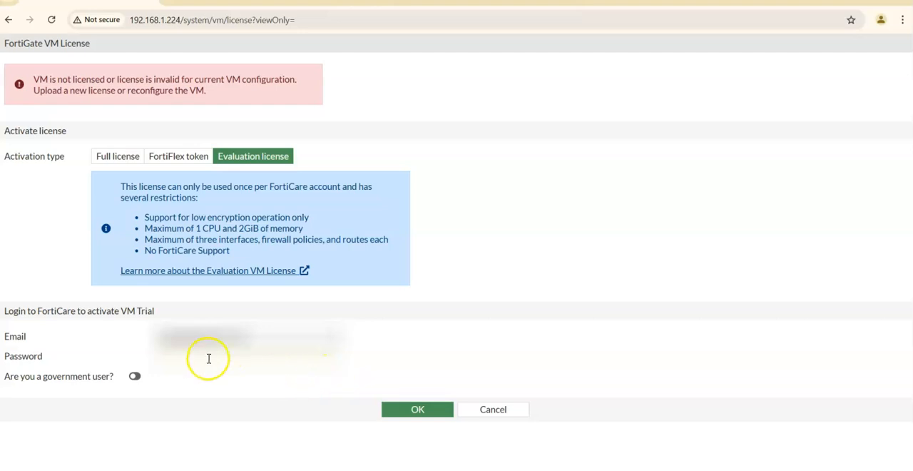
{"action": "left_click", "coordinate": [184, 358]}
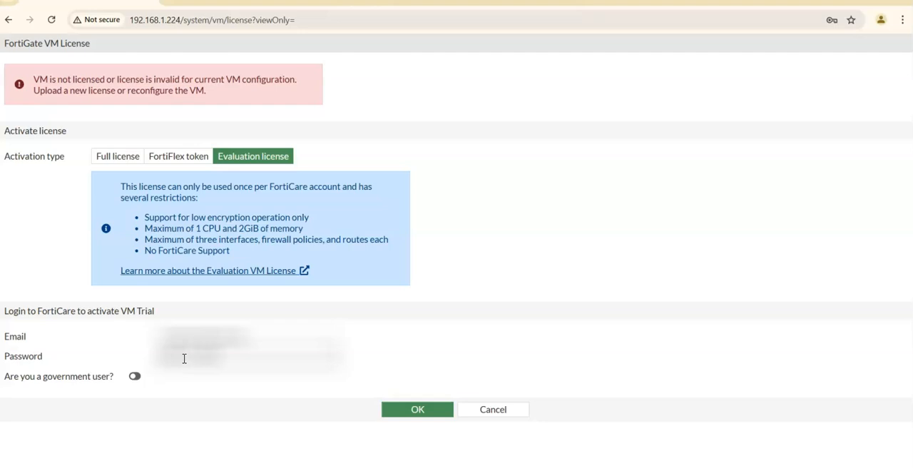
Submit the evaluation license request, agree to the system reboot, and dismiss the browser's offer to save the password.
{"action": "left_click", "coordinate": [420, 412]}
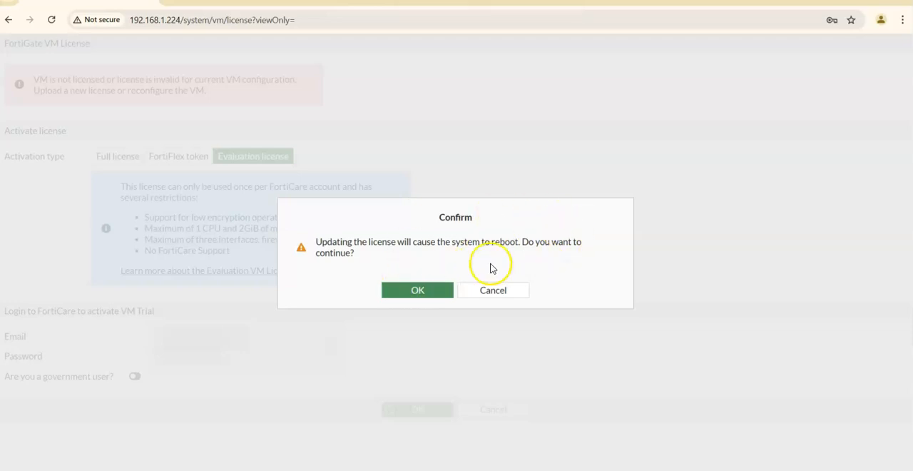
{"action": "left_click", "coordinate": [420, 293]}
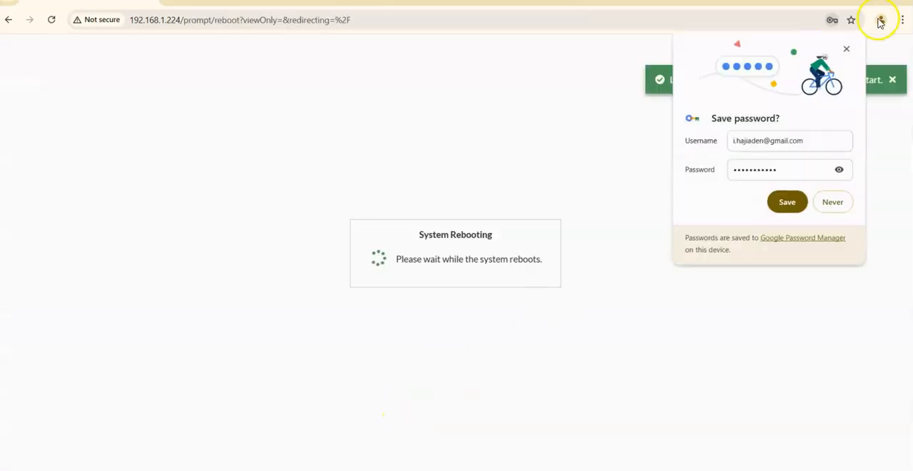
{"action": "left_click", "coordinate": [846, 49]}
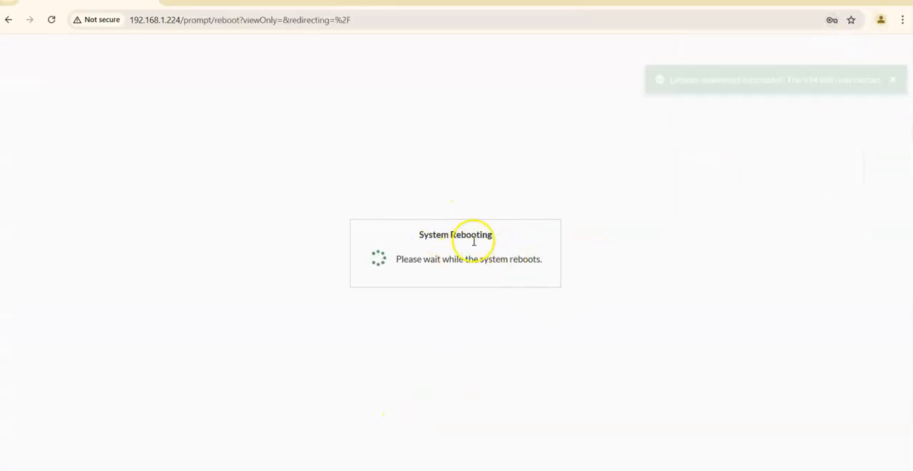
Check the reboot progress in the FortiGate-01 console in VMware Workstation, and return to the browser.
{"action": "left_click", "coordinate": [620, 470]}
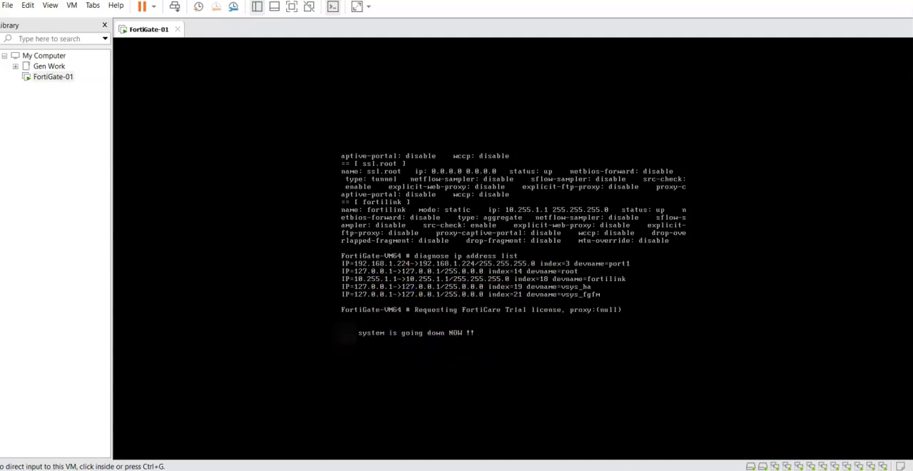
{"action": "mouse_move", "coordinate": [707, 469]}
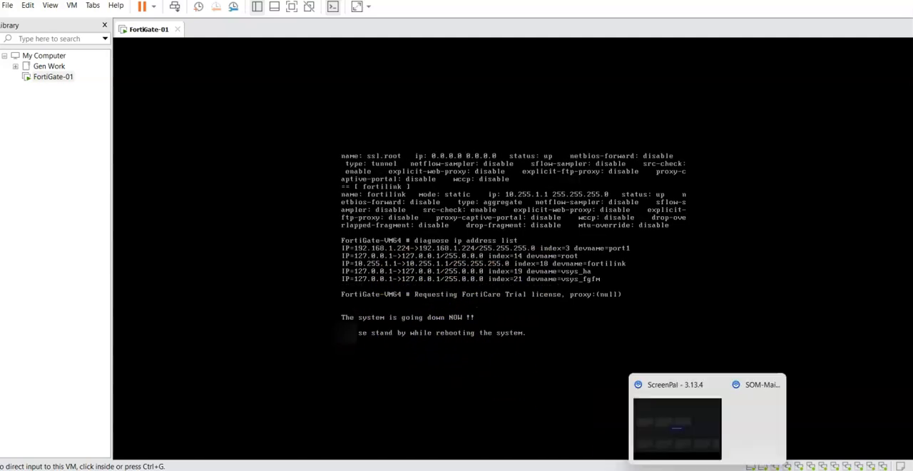
{"action": "left_click", "coordinate": [681, 470]}
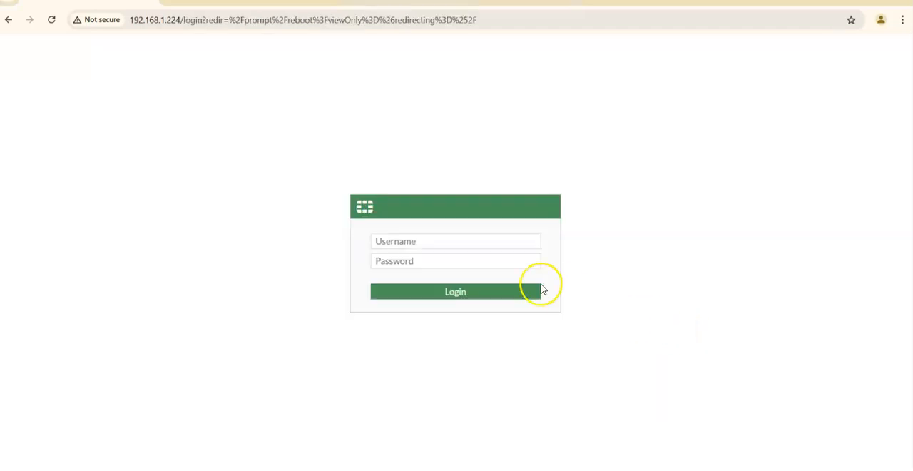
Log back in to the rebooted FortiGate as admin with the account password, and decline saving it in the browser.
{"action": "left_click", "coordinate": [480, 239]}
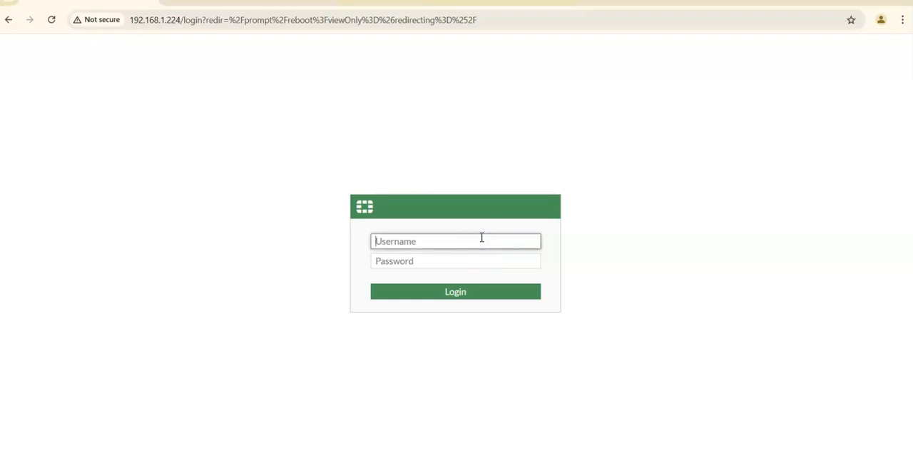
{"action": "key", "text": "Tab"}
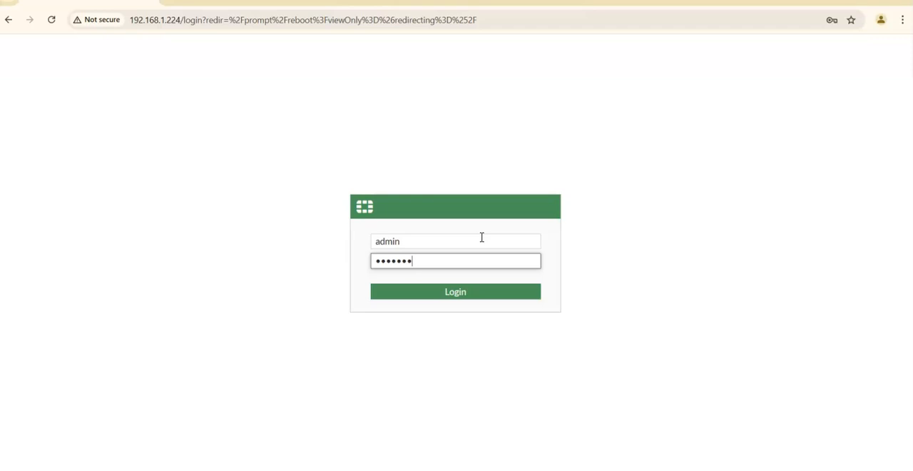
{"action": "key", "text": "Return"}
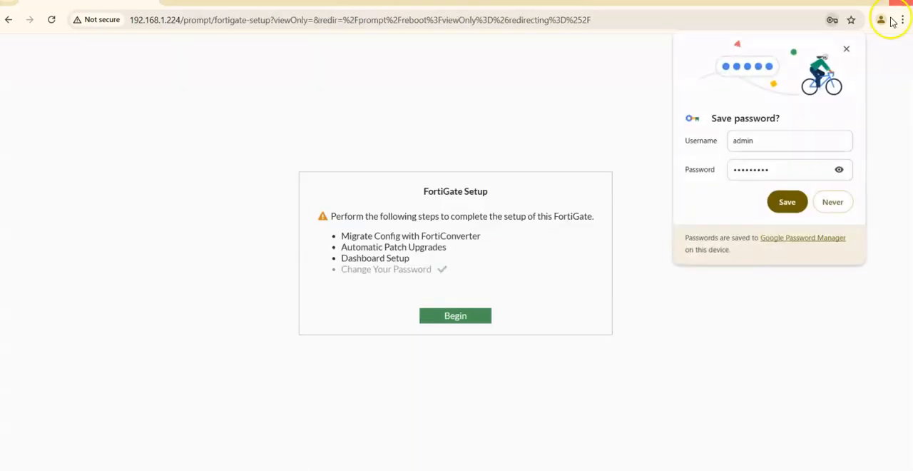
{"action": "left_click", "coordinate": [848, 49]}
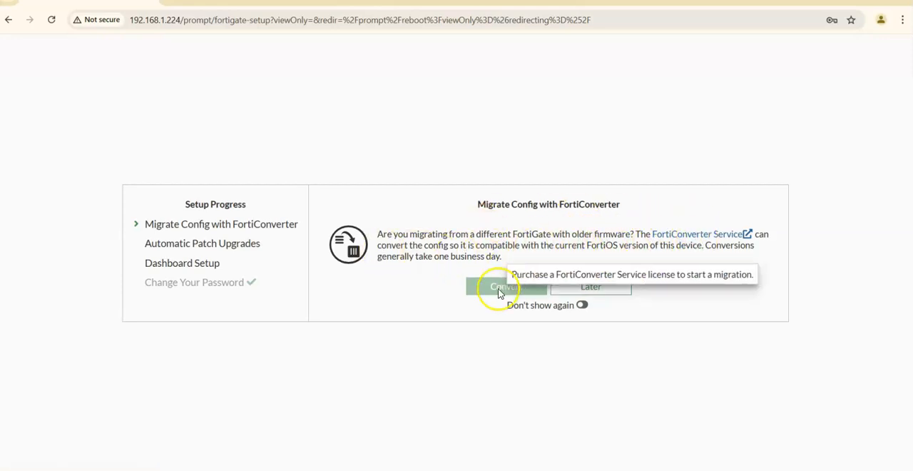
Postpone the FortiConverter migration and disable automatic patch upgrades for v7.4, acknowledging that firmware will not update automatically.
{"action": "left_click", "coordinate": [581, 288]}
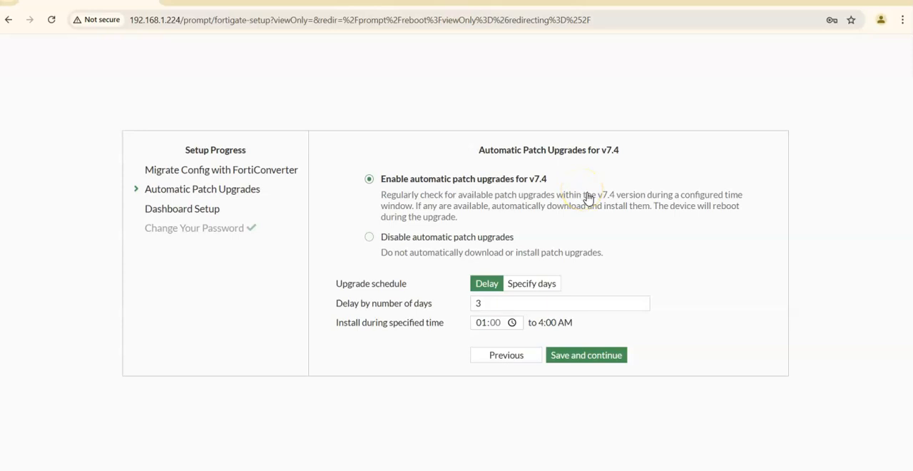
{"action": "left_click", "coordinate": [368, 237]}
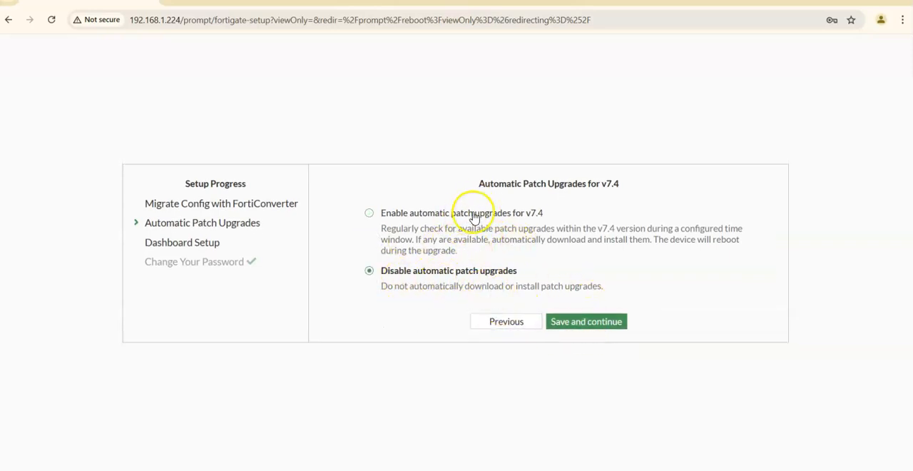
{"action": "left_click", "coordinate": [590, 323]}
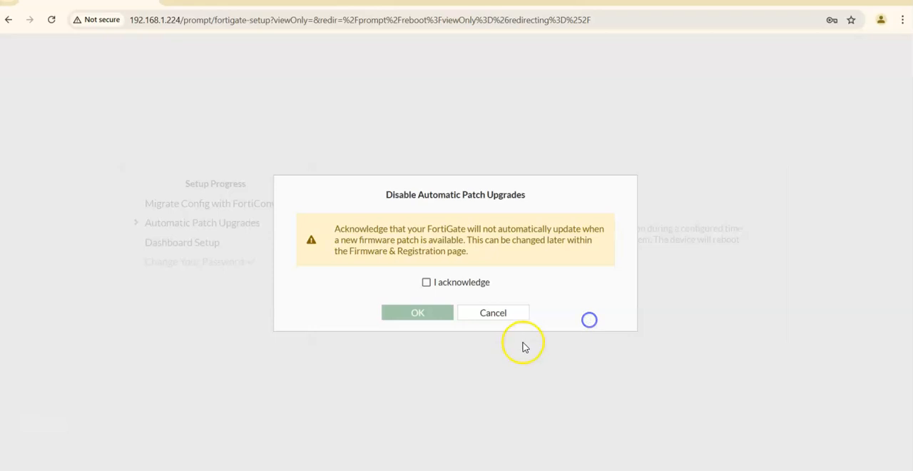
{"action": "left_click", "coordinate": [426, 282]}
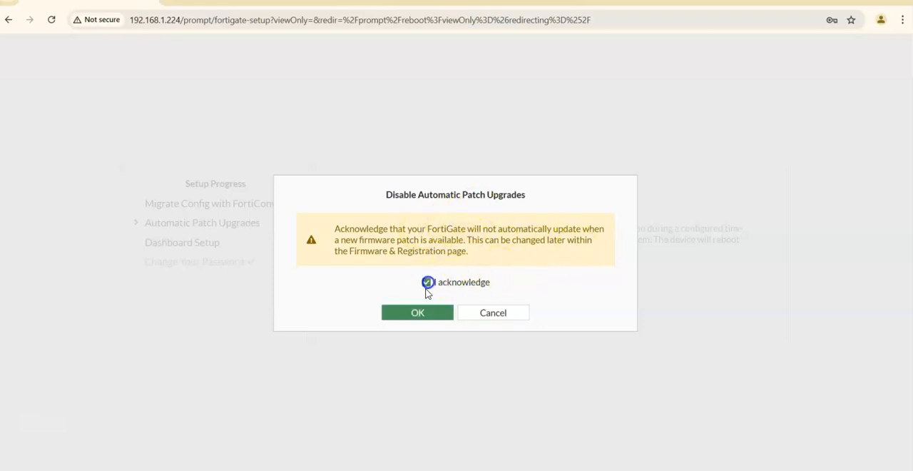
{"action": "left_click", "coordinate": [421, 315]}
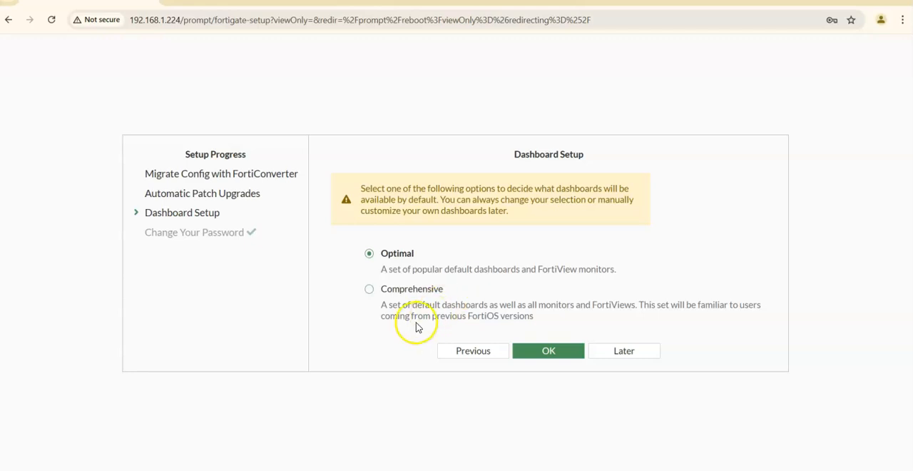
Choose the Comprehensive dashboard set and complete the FortiGate setup.
{"action": "left_click", "coordinate": [370, 291]}
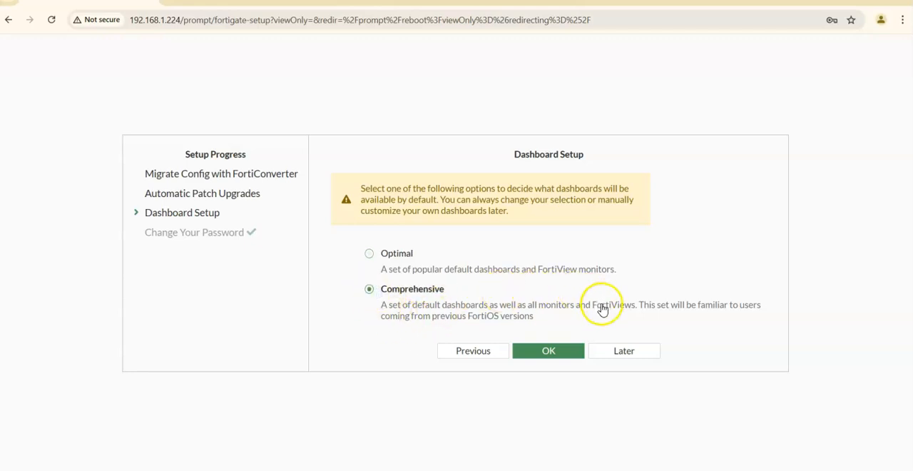
{"action": "left_click", "coordinate": [563, 356]}
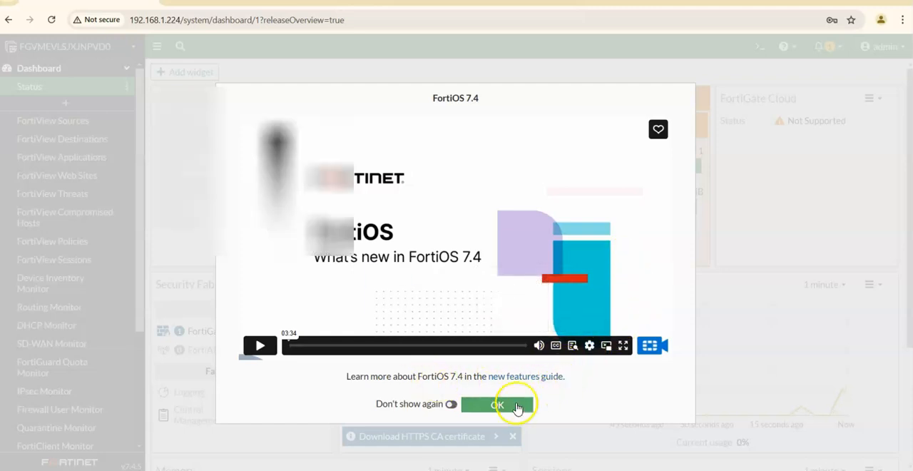
Dismiss the FortiOS 7.4 overview video and examine port1's IP address and administrative access in the network interfaces list.
{"action": "left_click", "coordinate": [515, 407]}
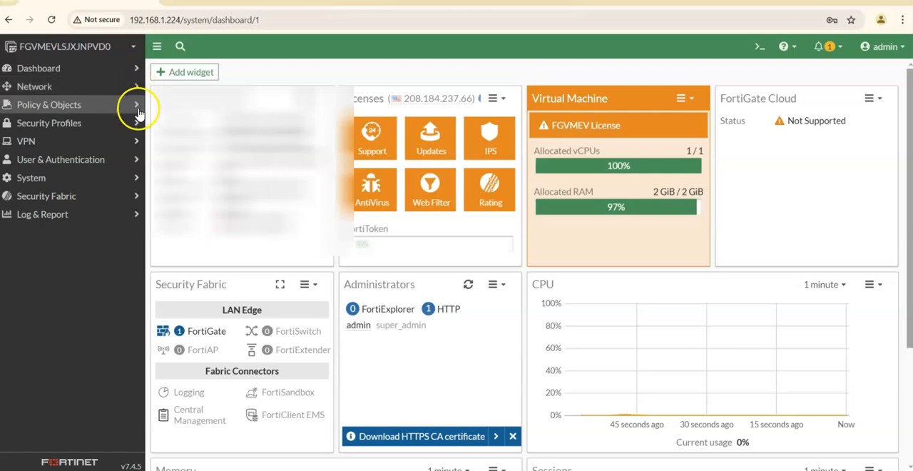
{"action": "left_click", "coordinate": [128, 86]}
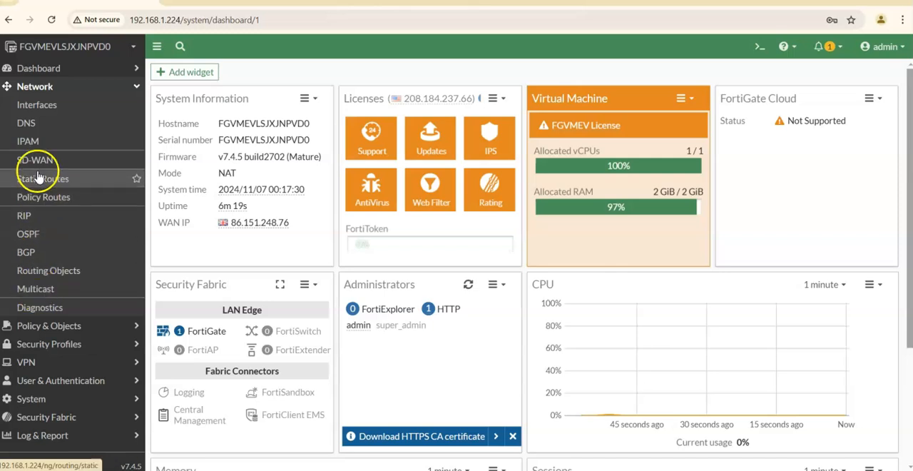
{"action": "left_click", "coordinate": [40, 106]}
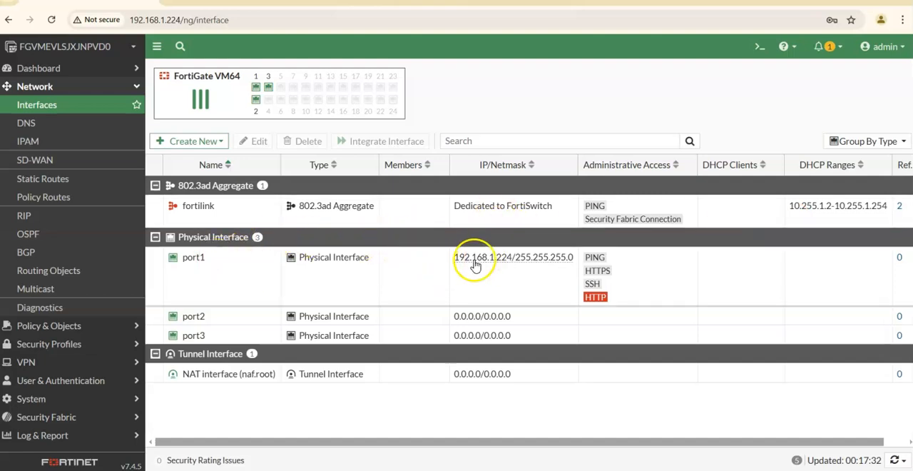
{"action": "mouse_move", "coordinate": [523, 262]}
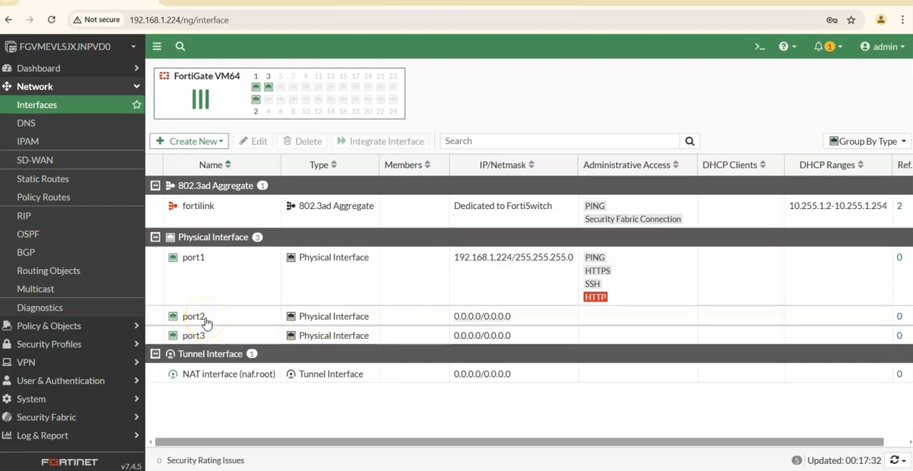
Examine port2's interface settings without changing them, and check the static routes list.
{"action": "left_click", "coordinate": [346, 316]}
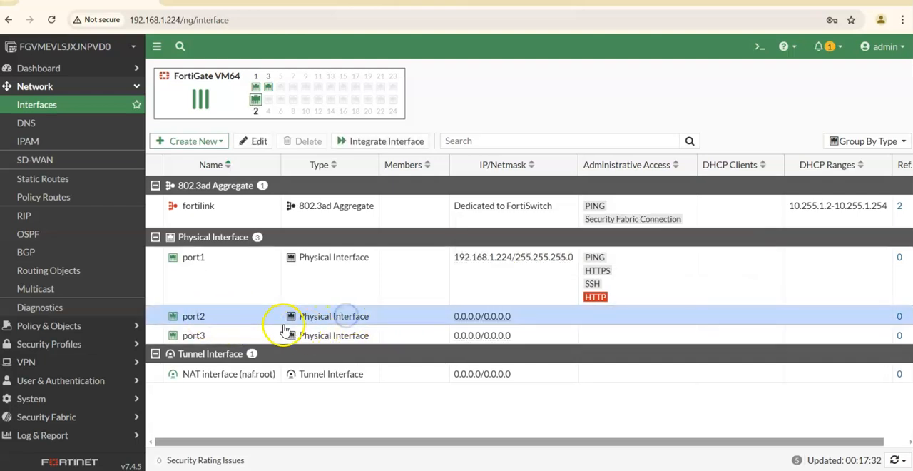
{"action": "left_click", "coordinate": [258, 140]}
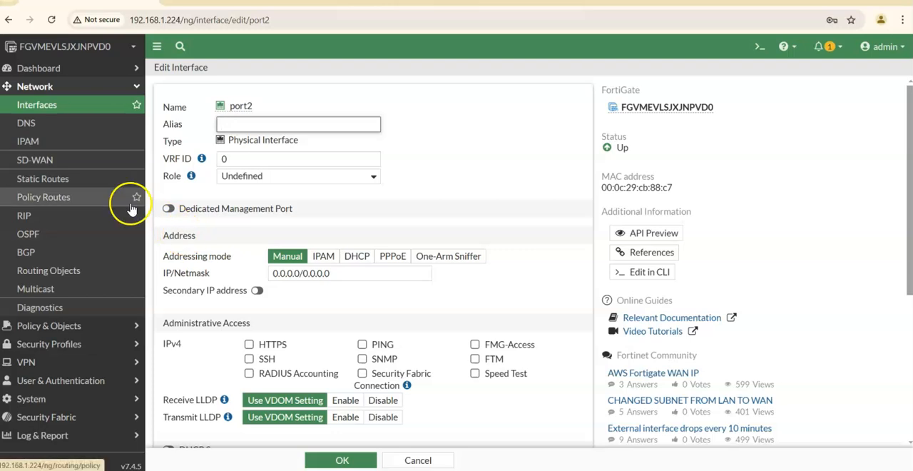
{"action": "left_click", "coordinate": [57, 179]}
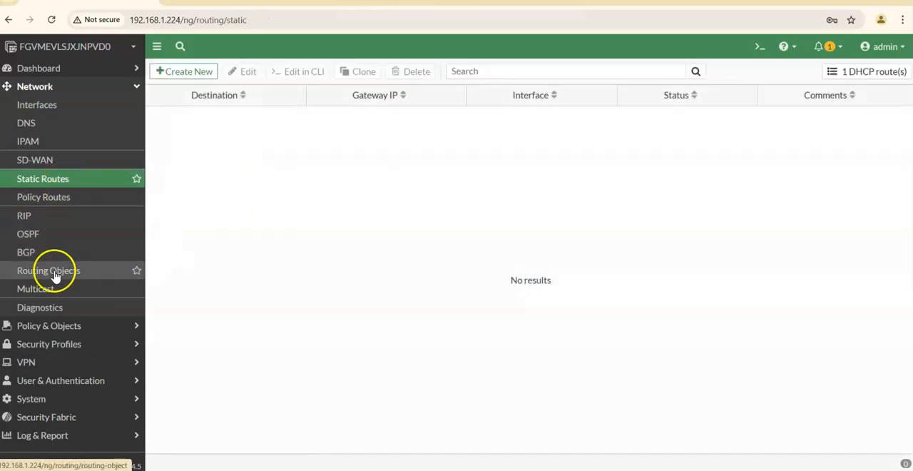
{"action": "left_click", "coordinate": [135, 84]}
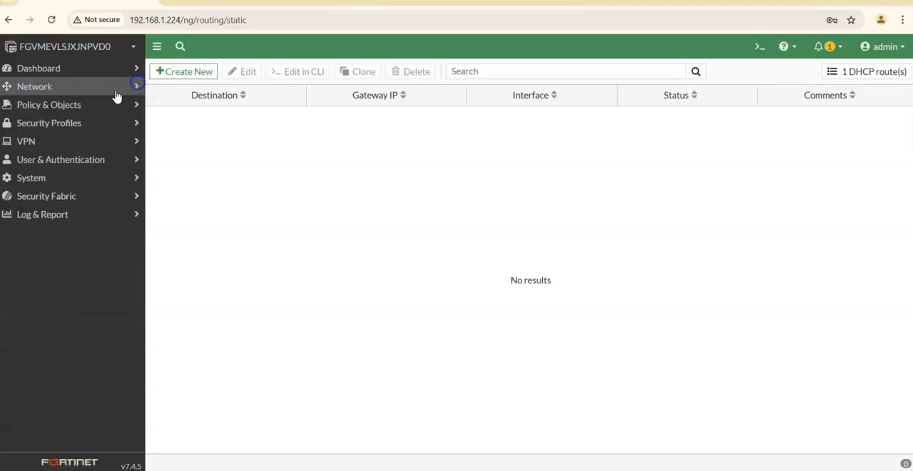
Review which pages are available under Policy & Objects and under Dashboard.
{"action": "left_click", "coordinate": [134, 104]}
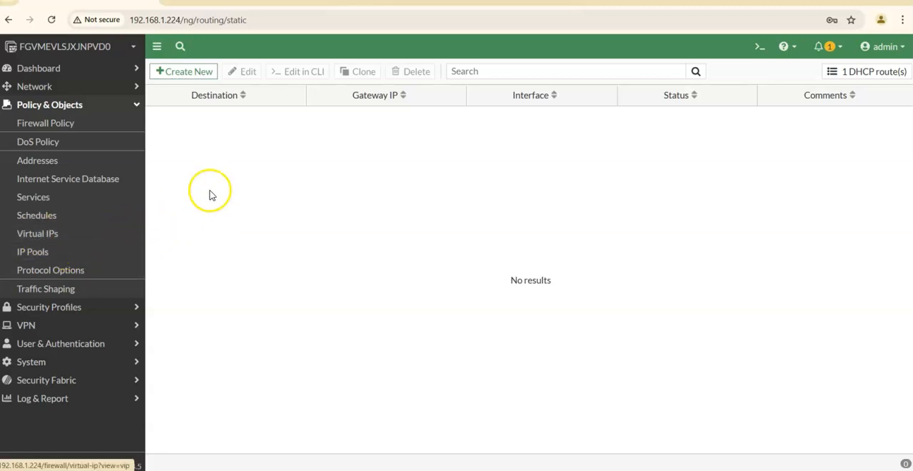
{"action": "left_click", "coordinate": [137, 106]}
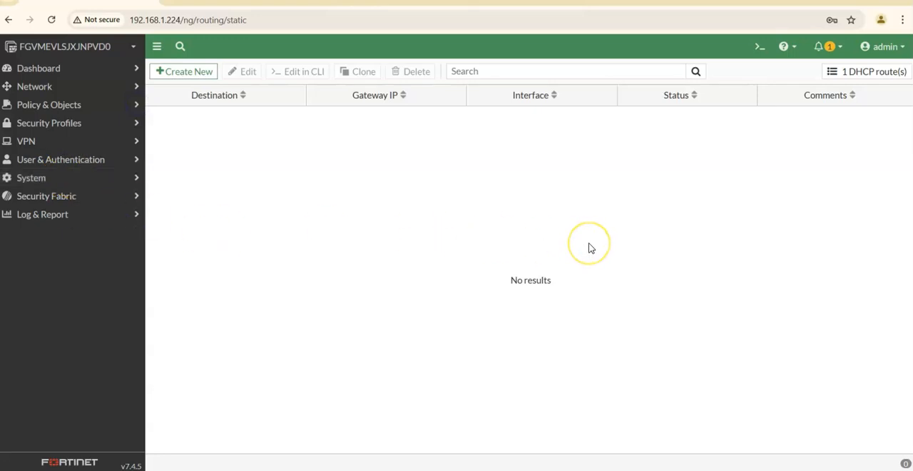
{"action": "left_click", "coordinate": [92, 68]}
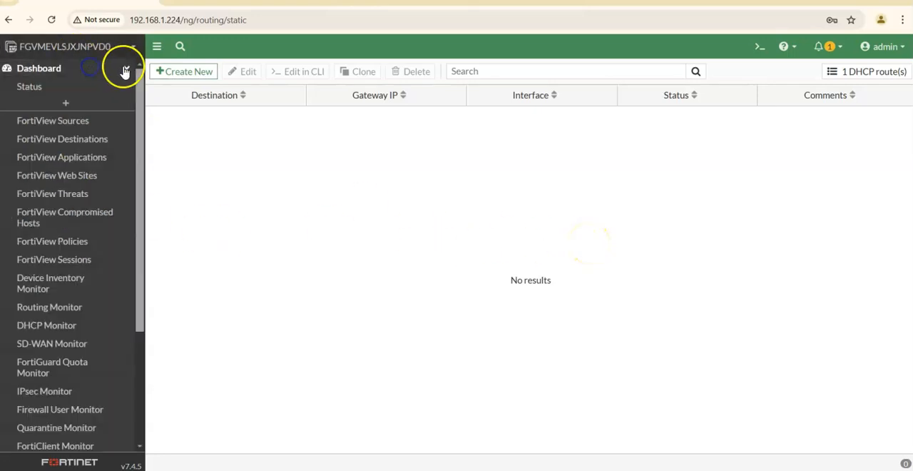